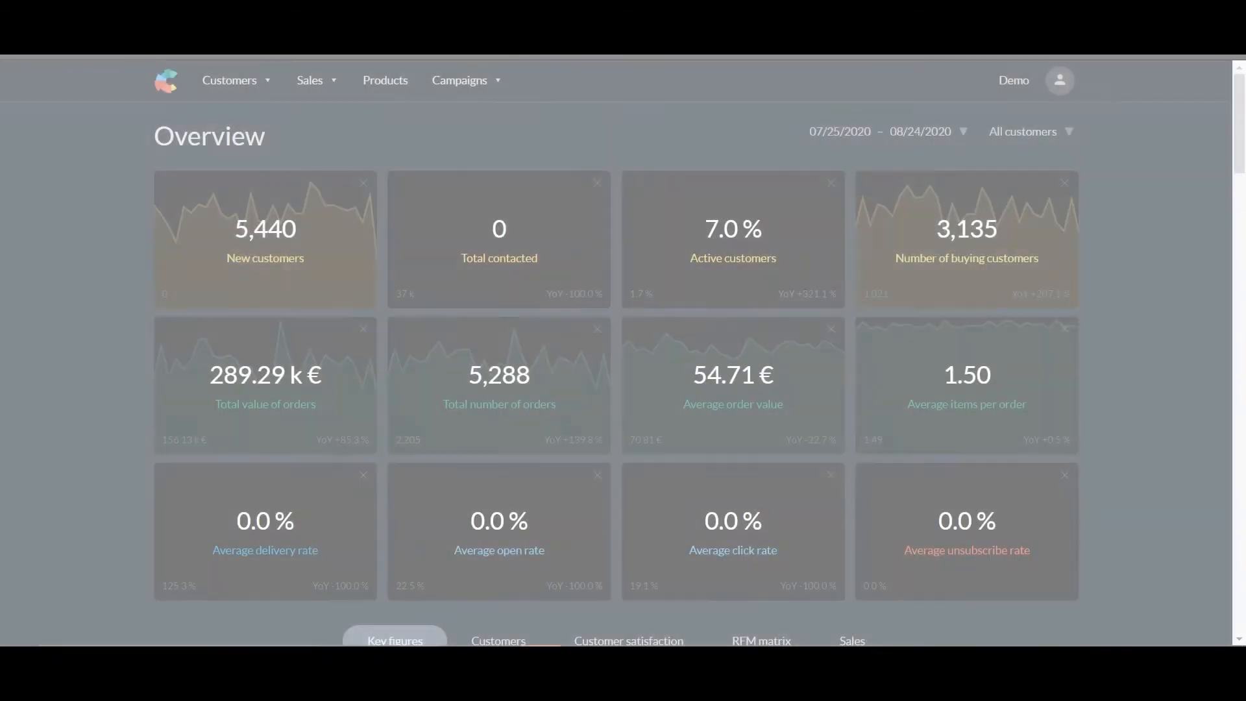
- Start adding a new Facebook Ads integration from the available integrations in the settings
{"action": "left_click", "coordinate": [1059, 80]}
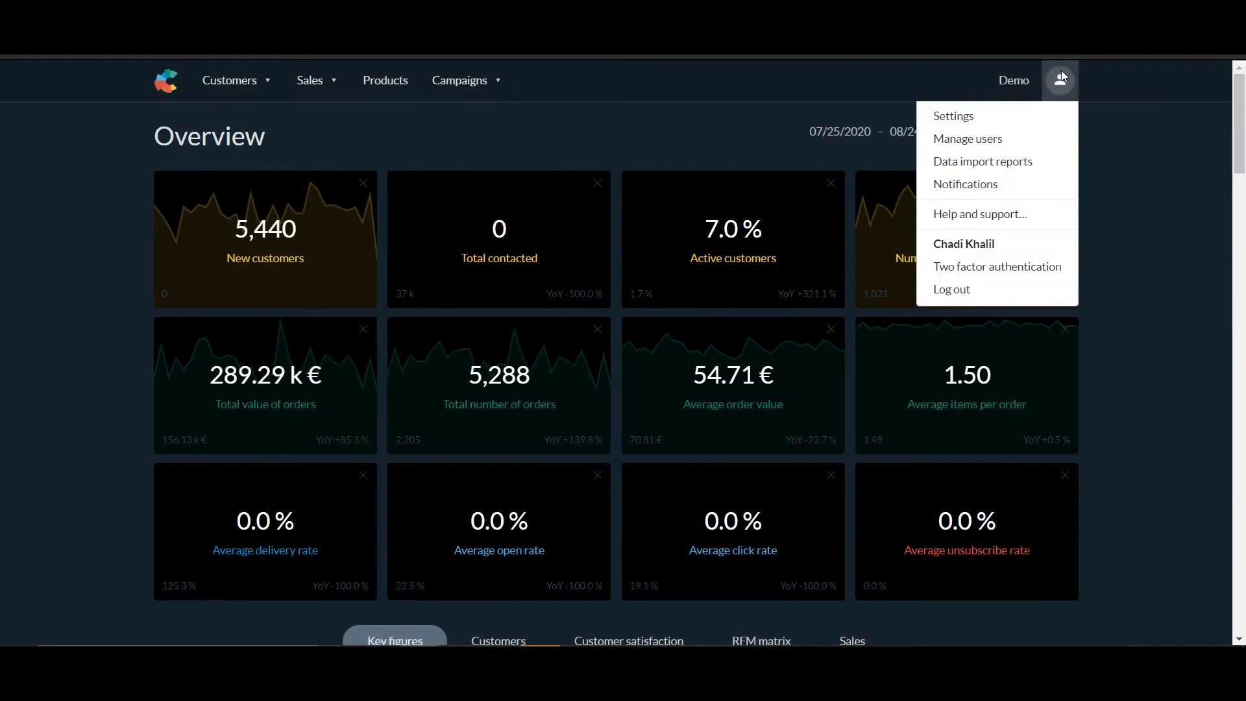
{"action": "left_click", "coordinate": [1050, 119]}
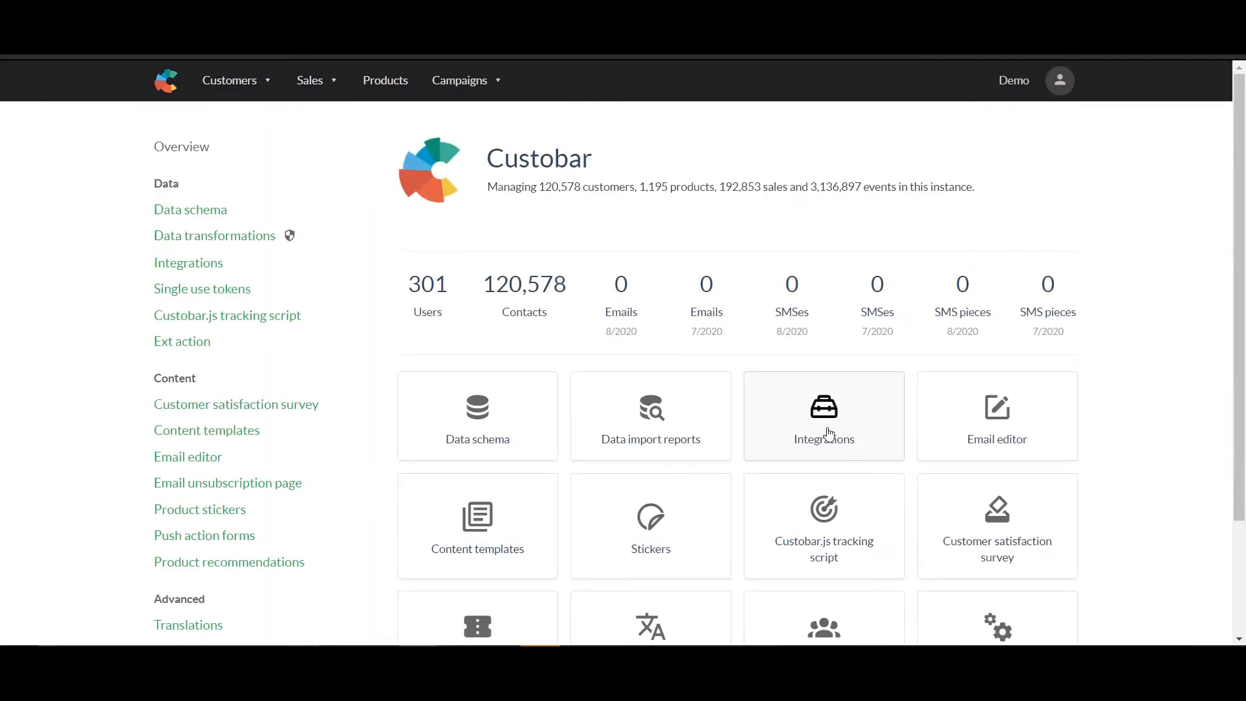
{"action": "left_click", "coordinate": [828, 429]}
{"action": "scroll", "coordinate": [830, 433], "scroll_direction": "down", "scroll_amount": 13}
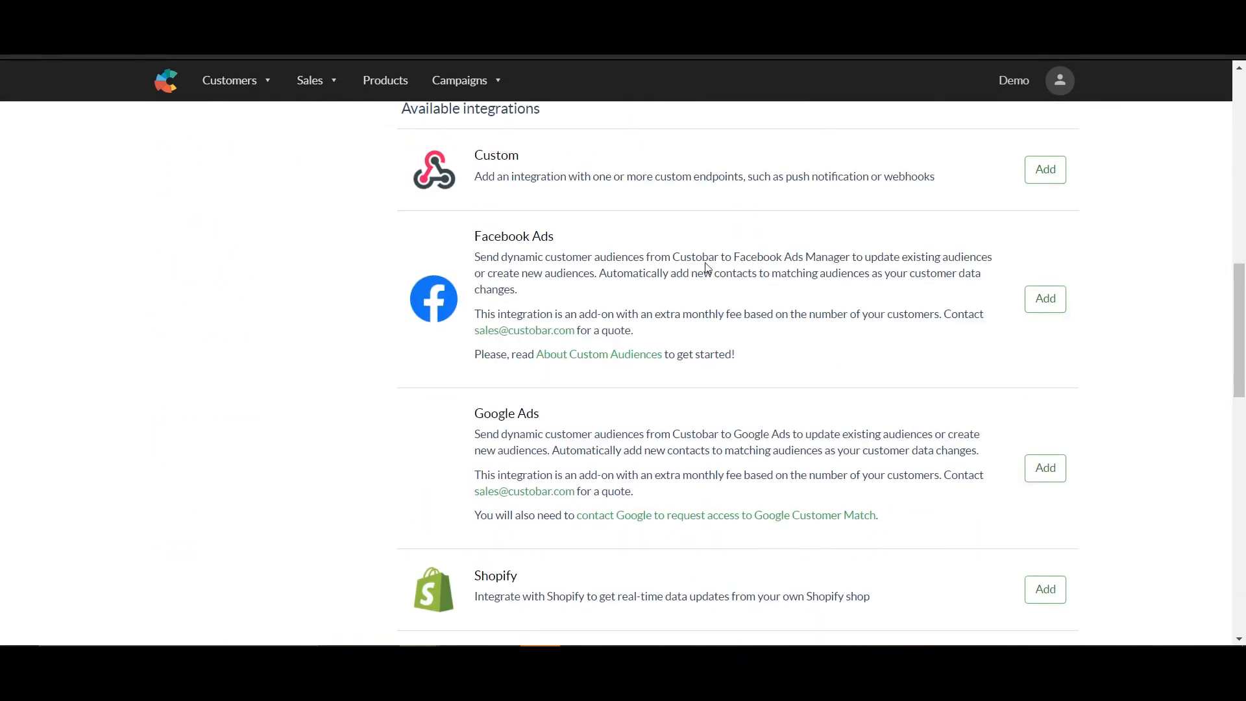
{"action": "left_click", "coordinate": [1044, 299]}
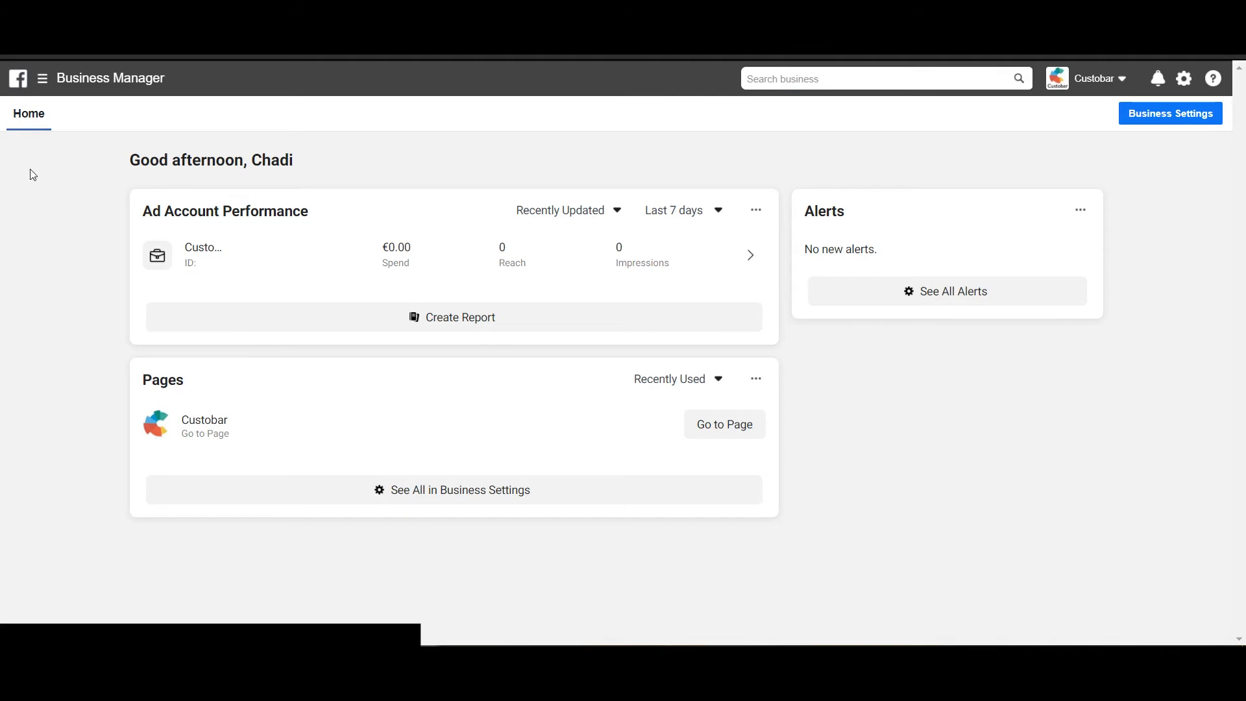
- Switch to Facebook Business Manager and copy the ID of the Custobar ad account from the business settings
{"action": "left_click", "coordinate": [43, 83]}
{"action": "left_click", "coordinate": [101, 170]}
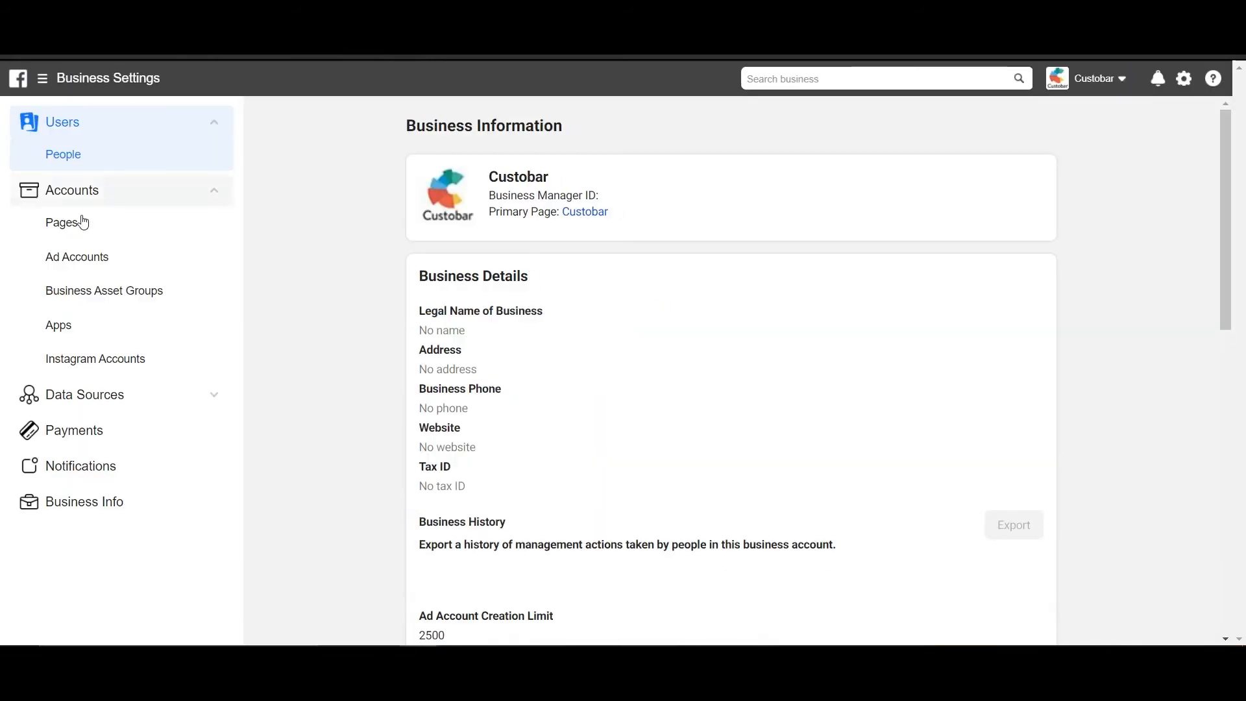
{"action": "left_click", "coordinate": [78, 268]}
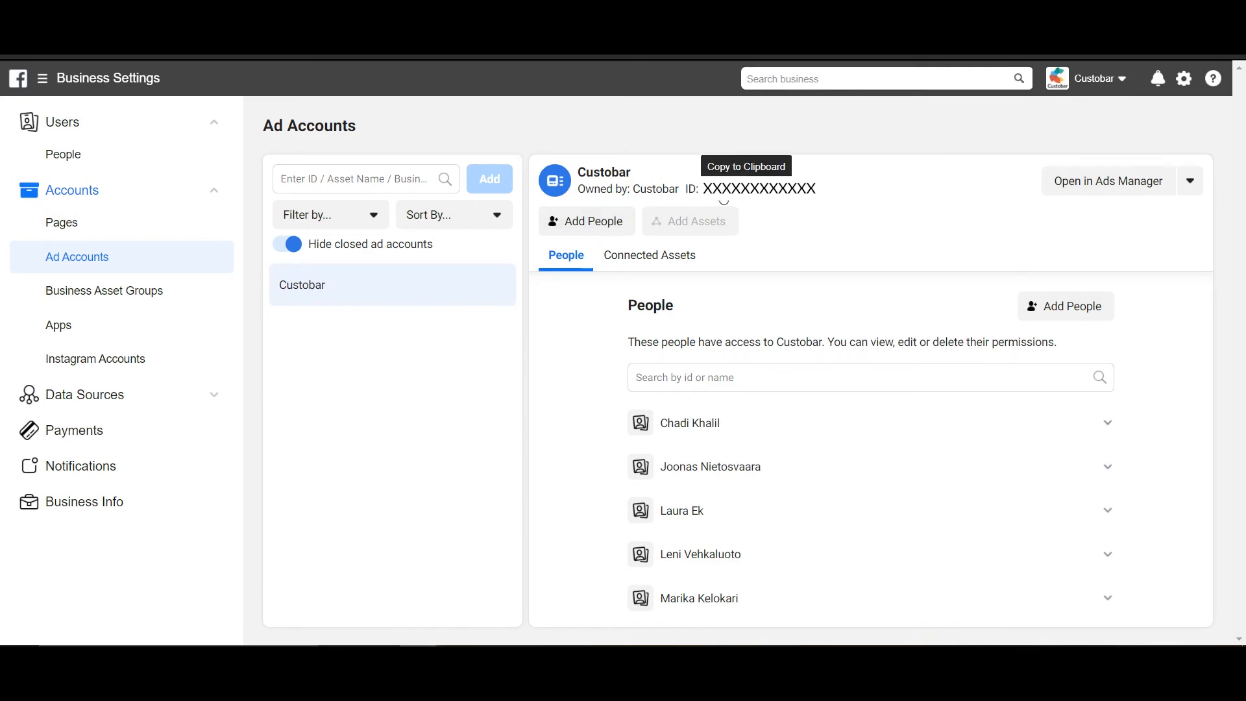
{"action": "left_click", "coordinate": [724, 201]}
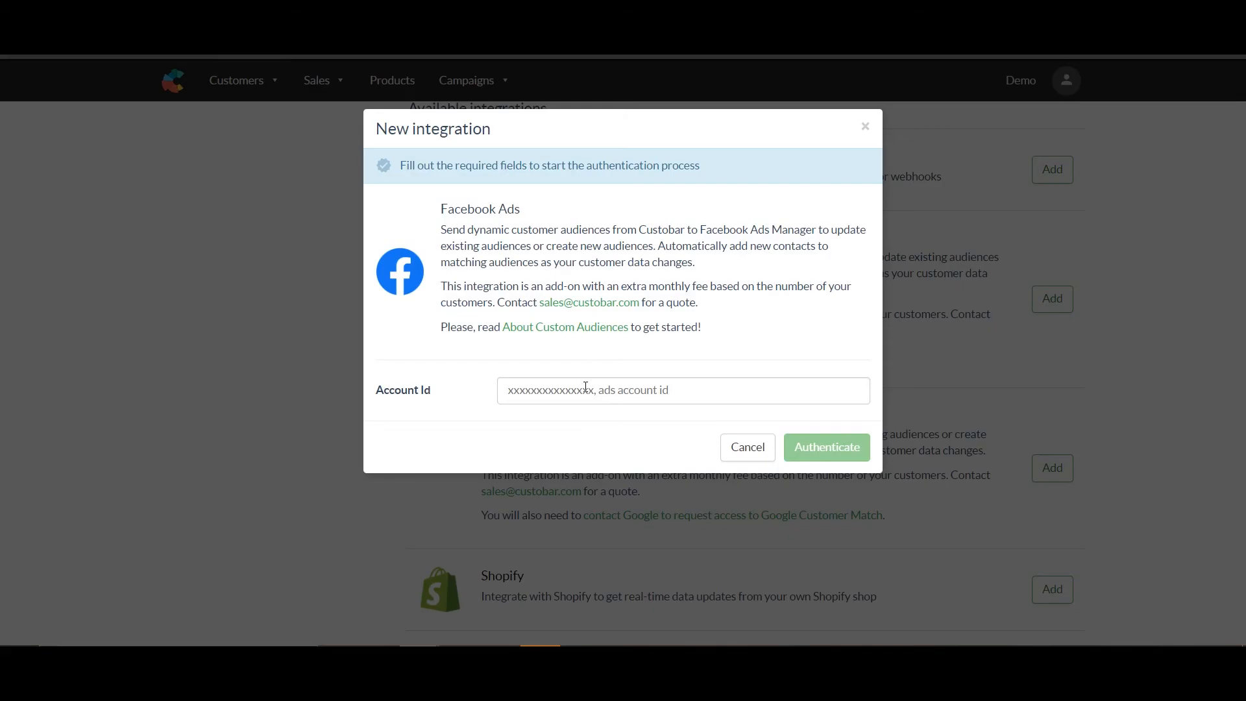
- Back in Custobar, paste the ad account ID into the new integration and authenticate it with the previously linked Facebook account
{"action": "left_click", "coordinate": [585, 387]}
{"action": "key", "text": "ctrl+v"}
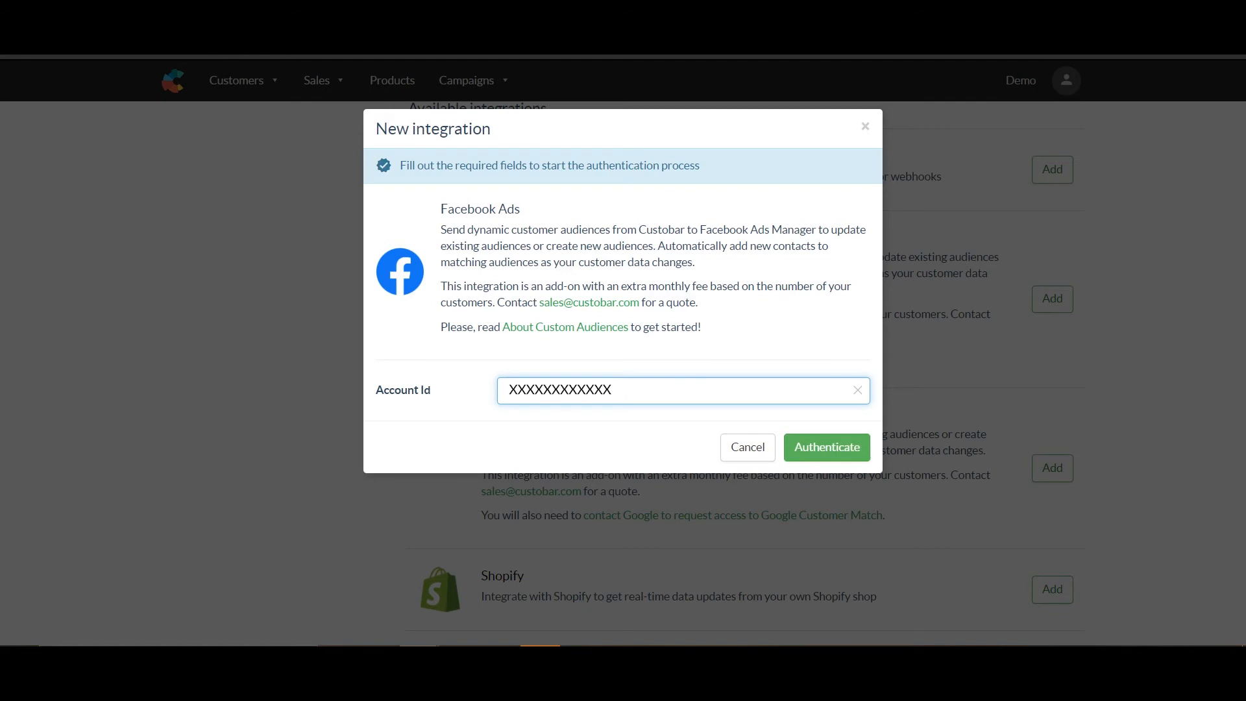
{"action": "left_click", "coordinate": [819, 449]}
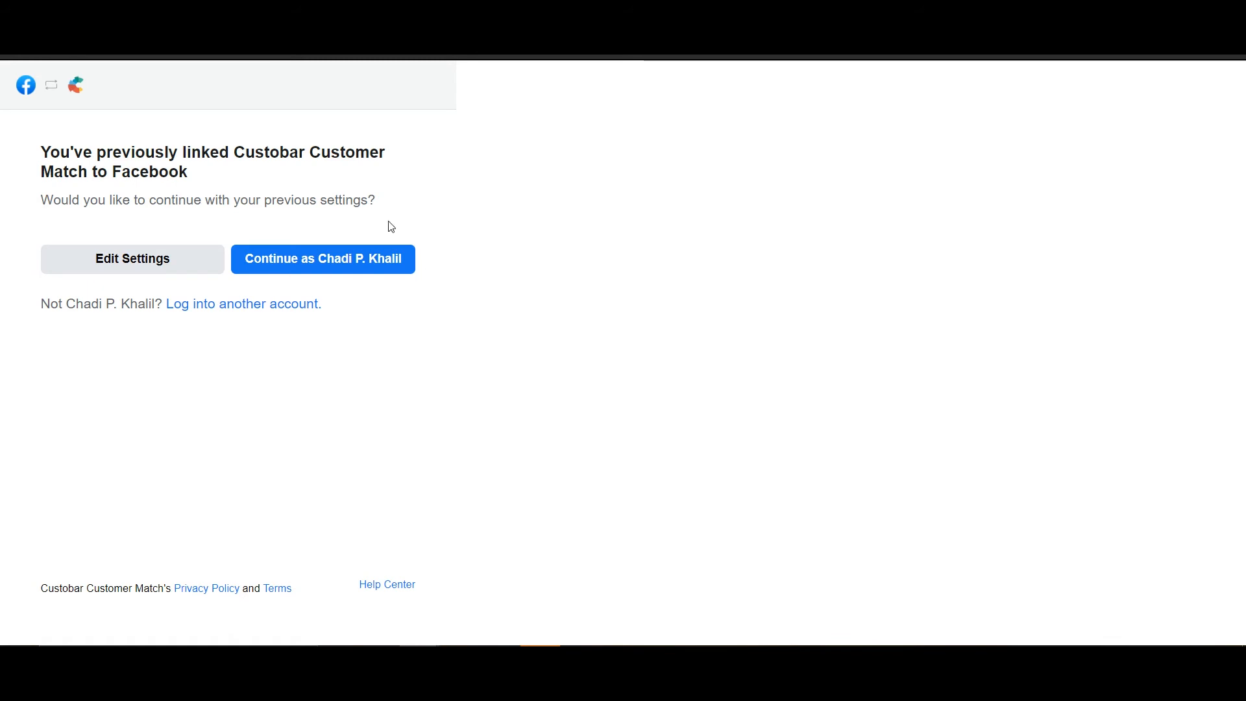
{"action": "left_click", "coordinate": [393, 266]}
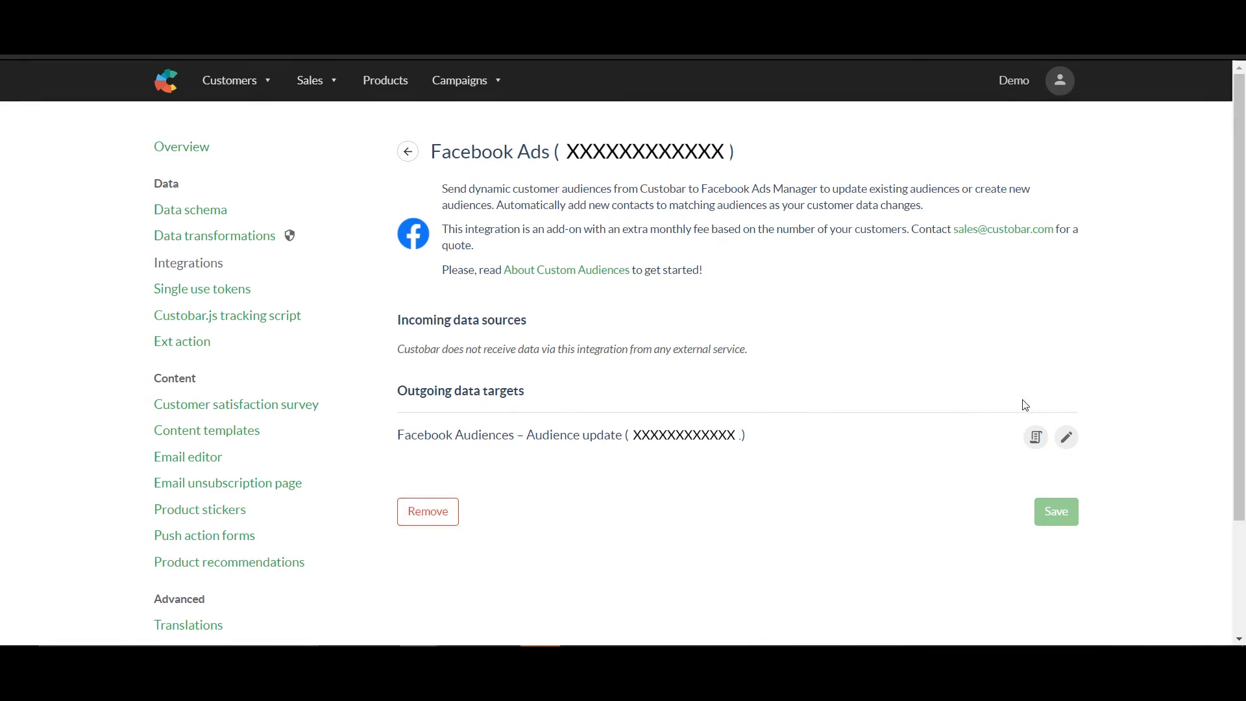
- Check the log of the Facebook Audiences – Audience update data target and close it
{"action": "left_click", "coordinate": [1037, 437]}
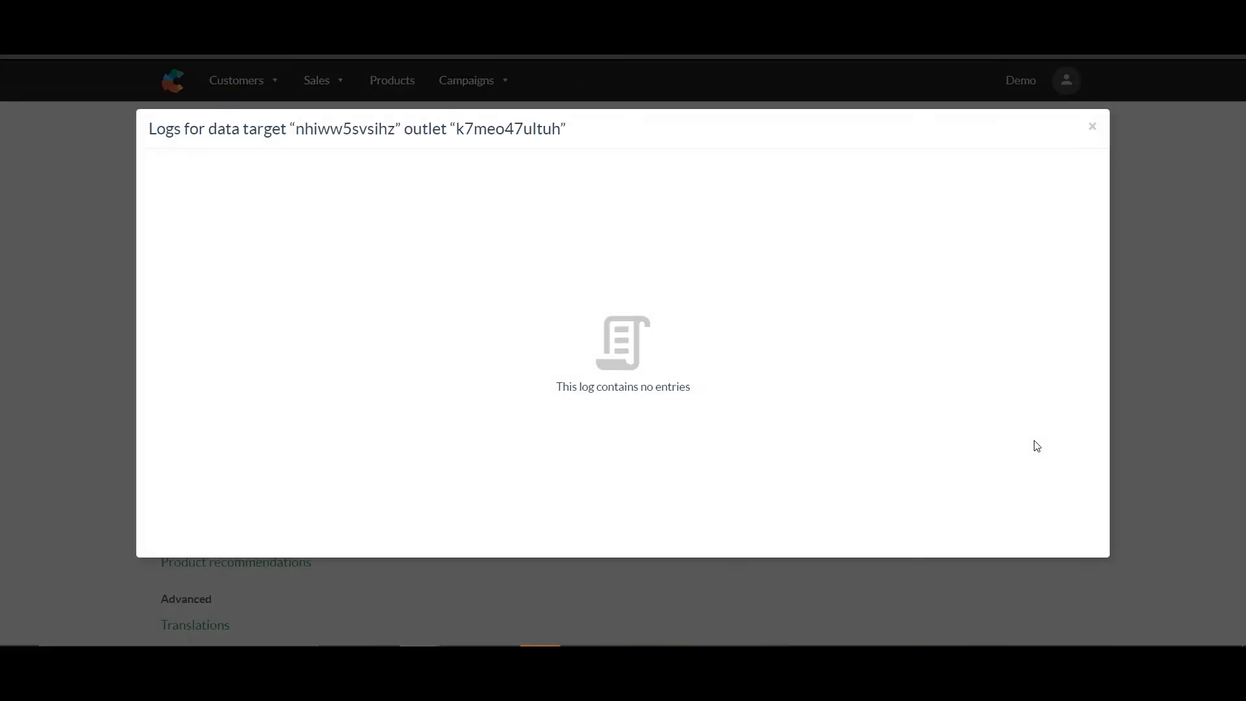
{"action": "left_click", "coordinate": [1092, 129]}
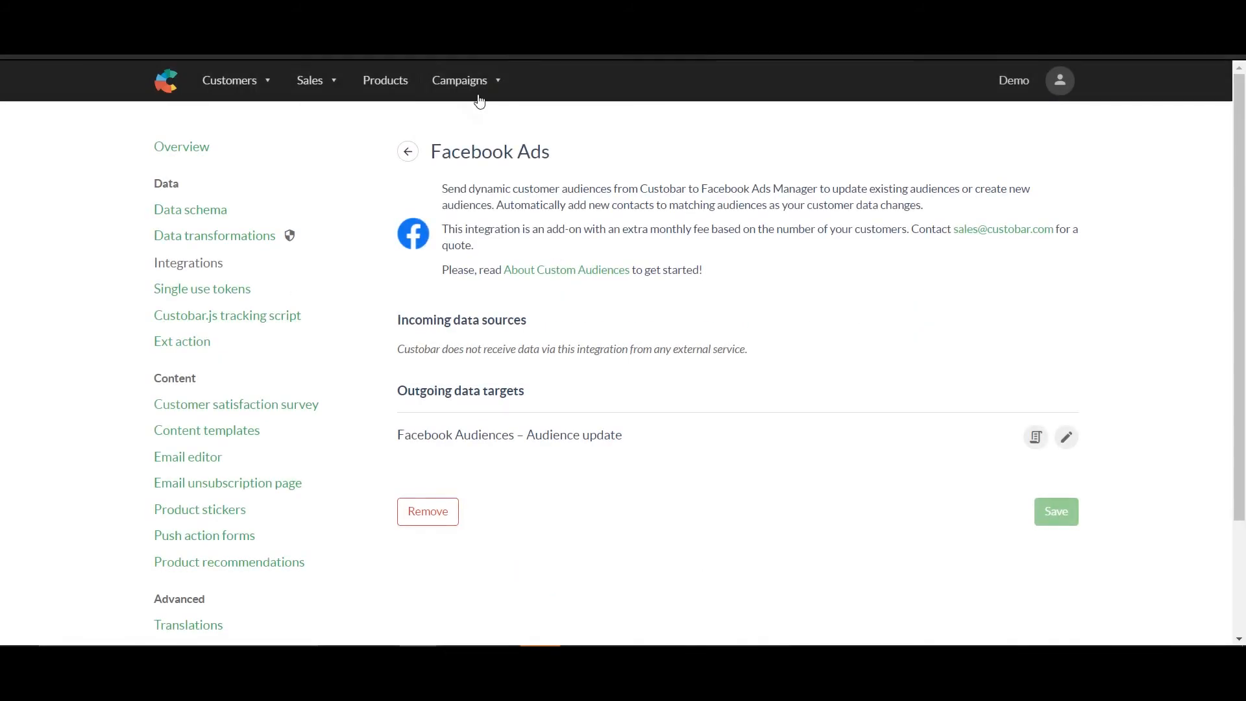
- Begin a new campaign action named "test" of the type Push notification
{"action": "left_click", "coordinate": [478, 98]}
{"action": "left_click", "coordinate": [468, 117]}
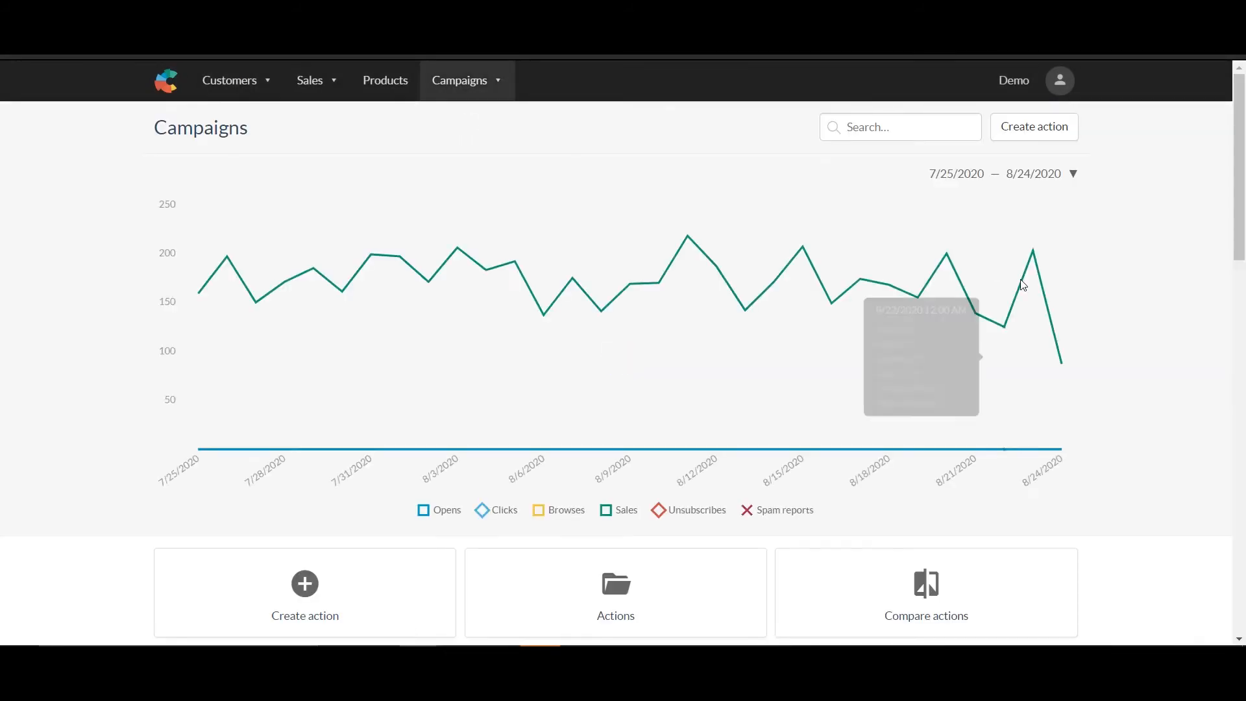
{"action": "scroll", "coordinate": [1180, 349], "scroll_direction": "down", "scroll_amount": 1}
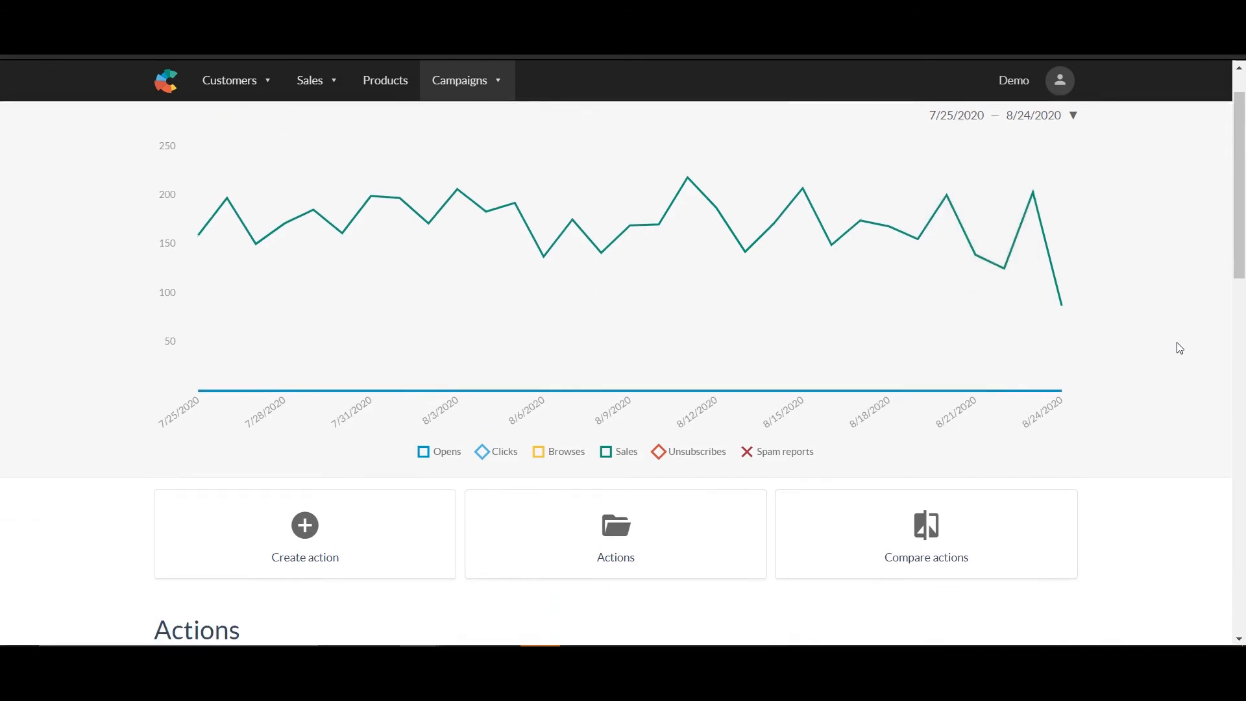
{"action": "scroll", "coordinate": [1180, 349], "scroll_direction": "down", "scroll_amount": 1}
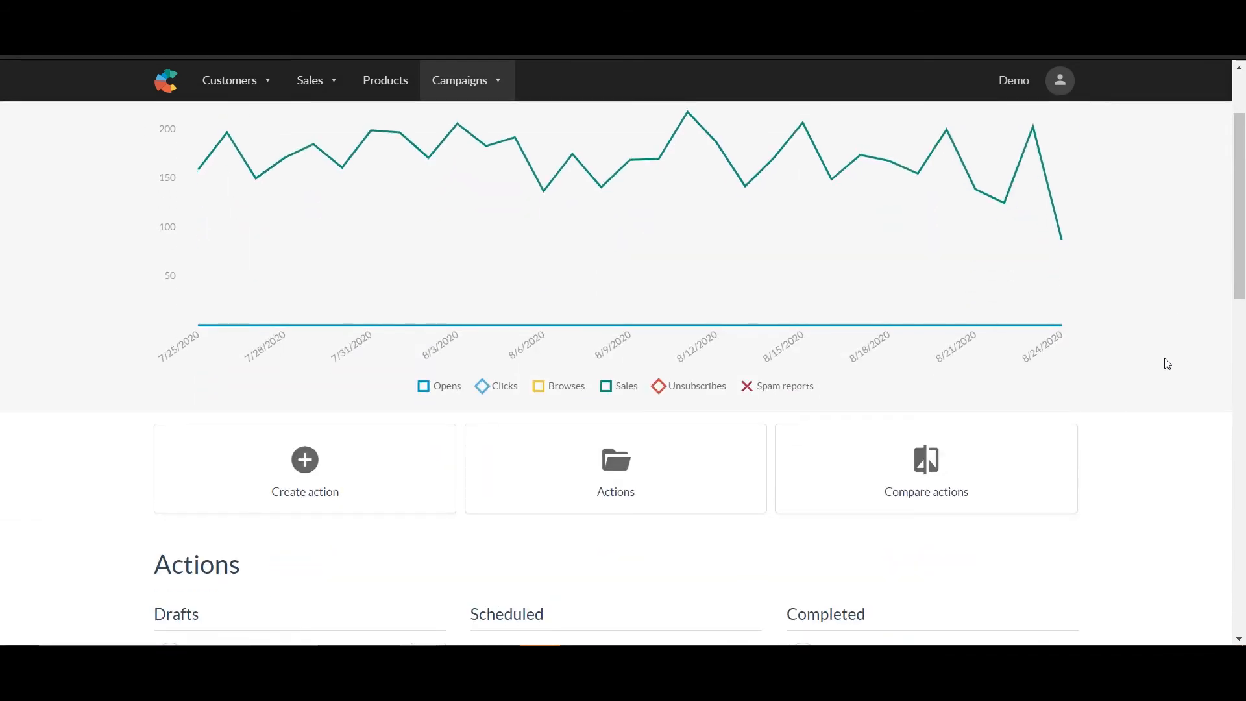
{"action": "left_click", "coordinate": [234, 493]}
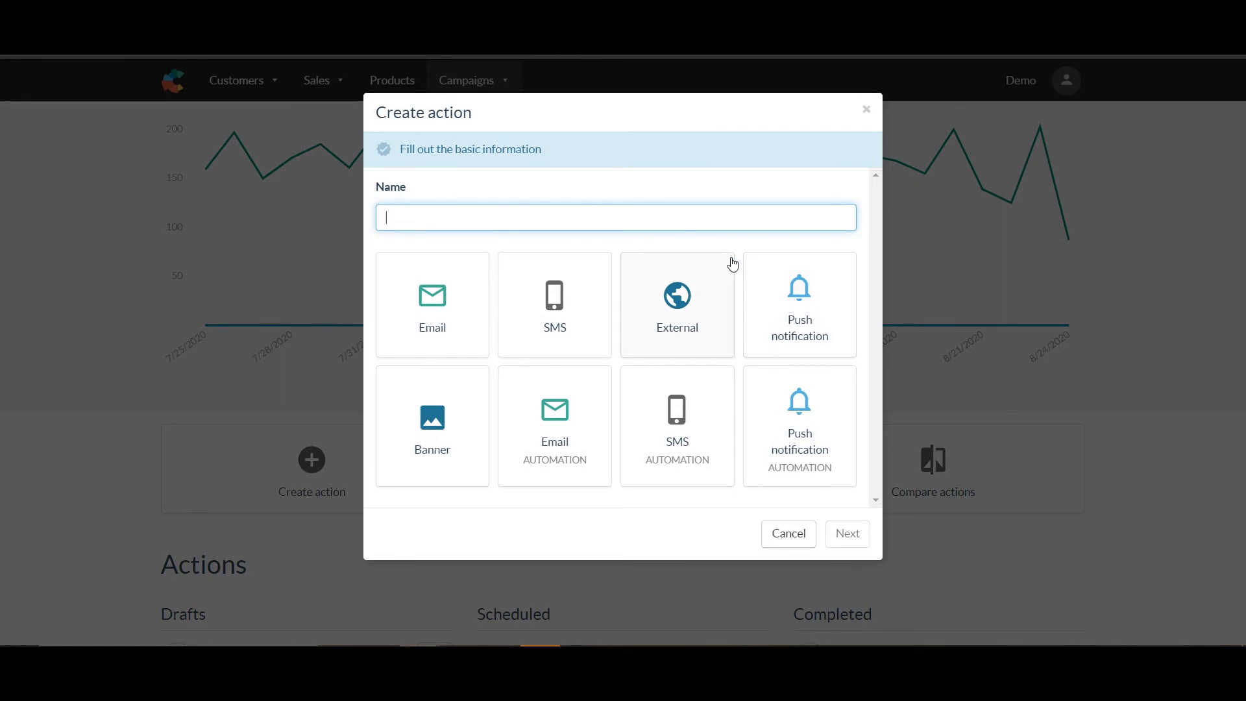
{"action": "type", "text": "te"}
{"action": "left_click", "coordinate": [776, 302]}
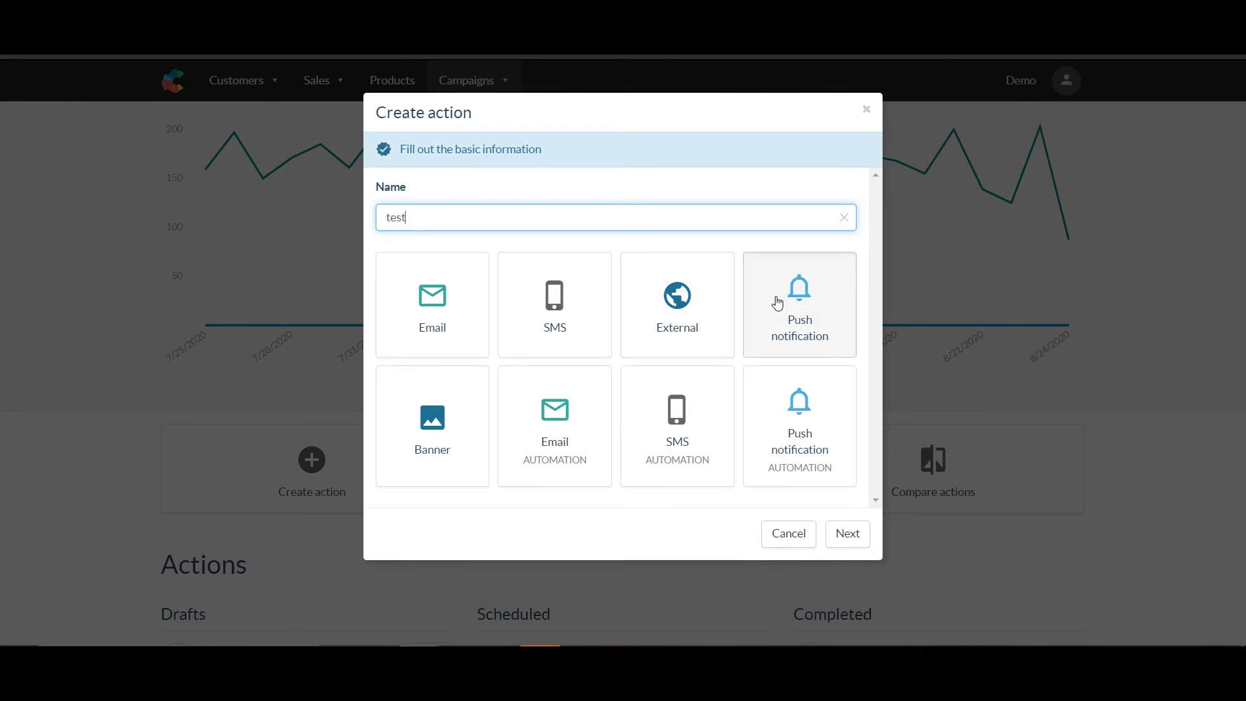
{"action": "left_click", "coordinate": [854, 540]}
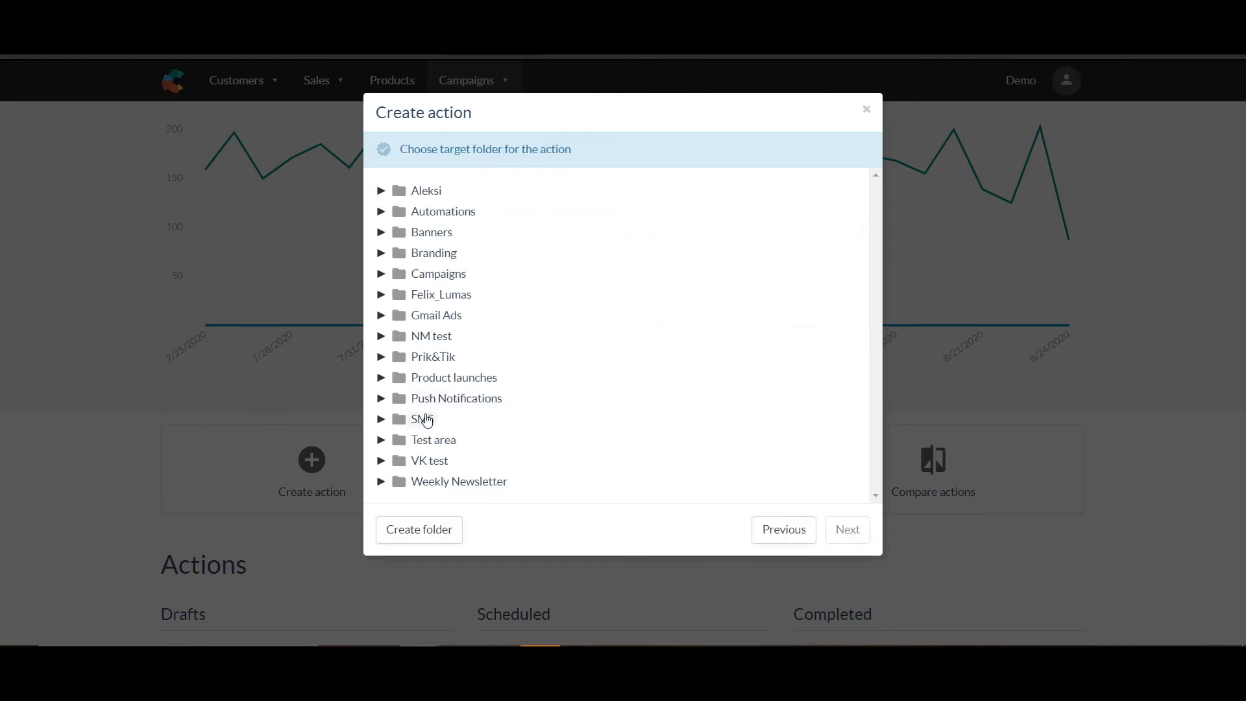
- Create the action in the Test area folder with the target audience option "Choose later"
{"action": "left_click", "coordinate": [430, 440]}
{"action": "left_click", "coordinate": [841, 531]}
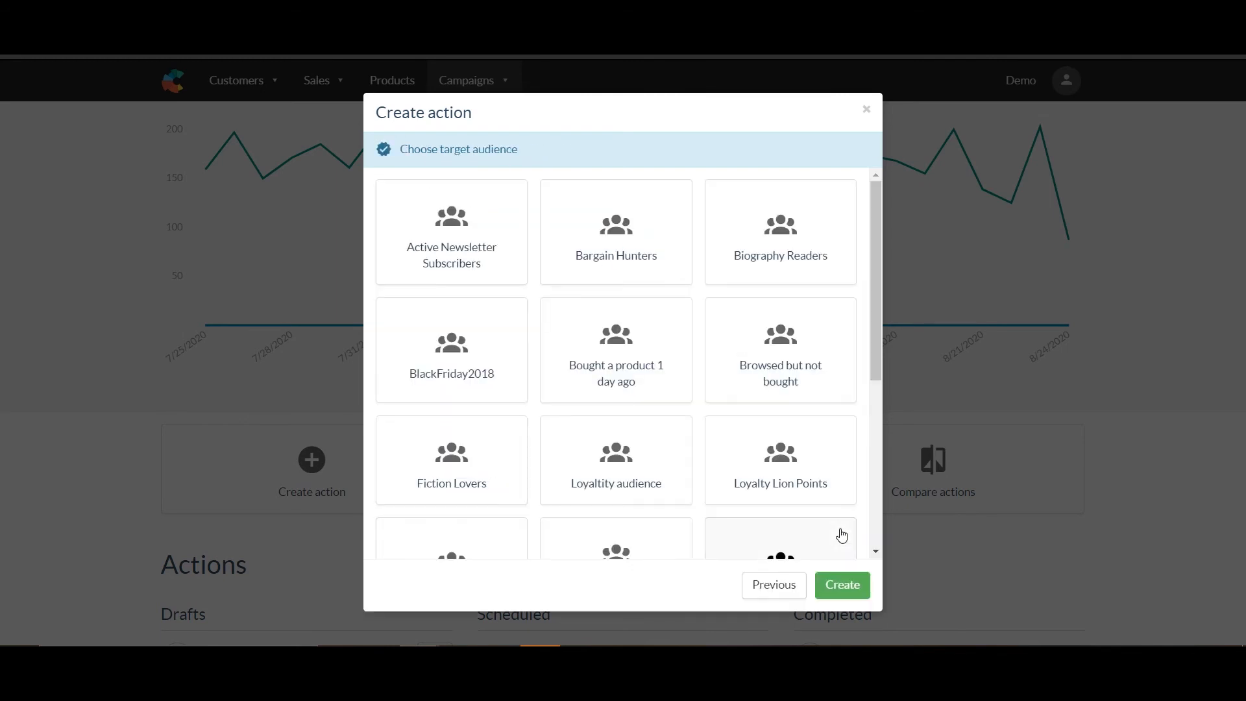
{"action": "scroll", "coordinate": [842, 534], "scroll_direction": "down", "scroll_amount": 3}
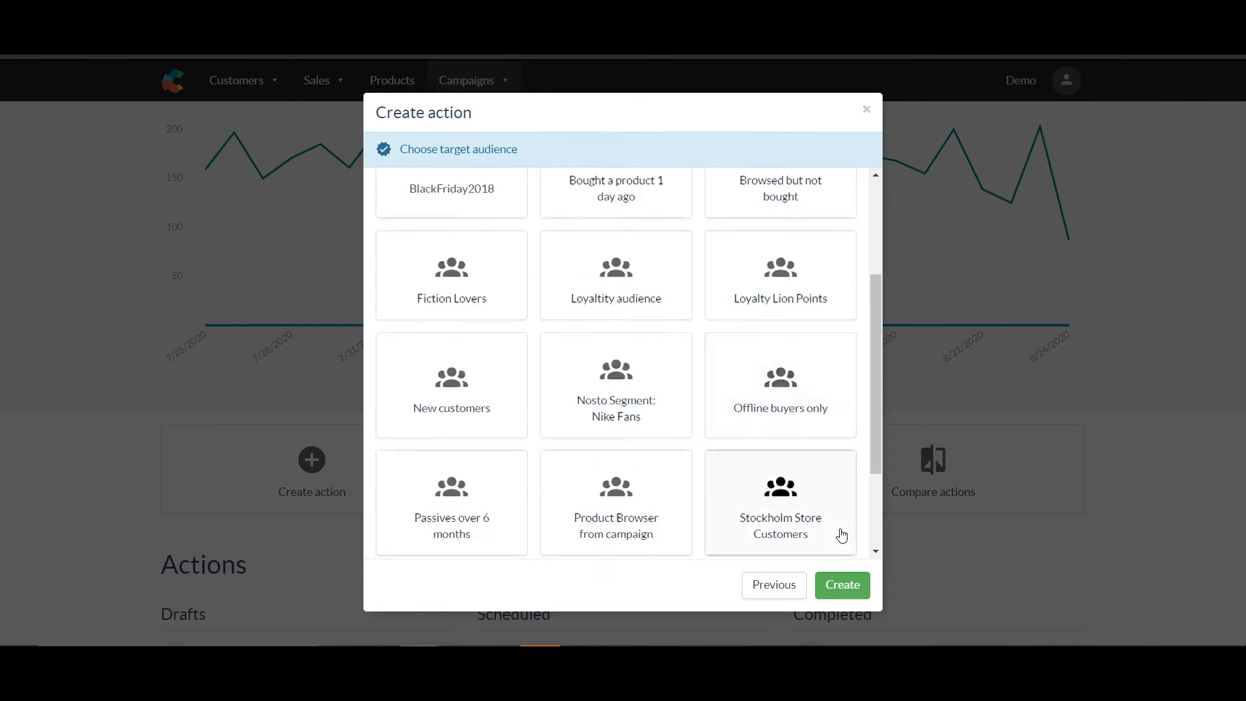
{"action": "left_click", "coordinate": [617, 499]}
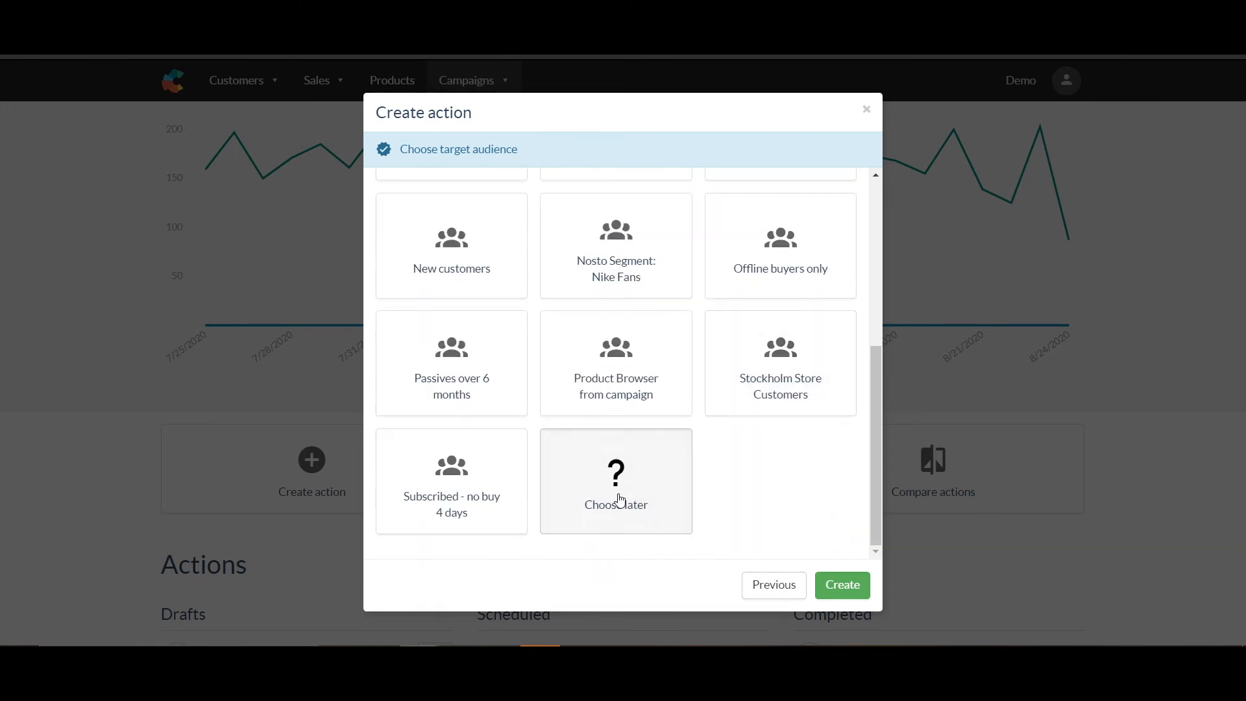
{"action": "left_click", "coordinate": [837, 586]}
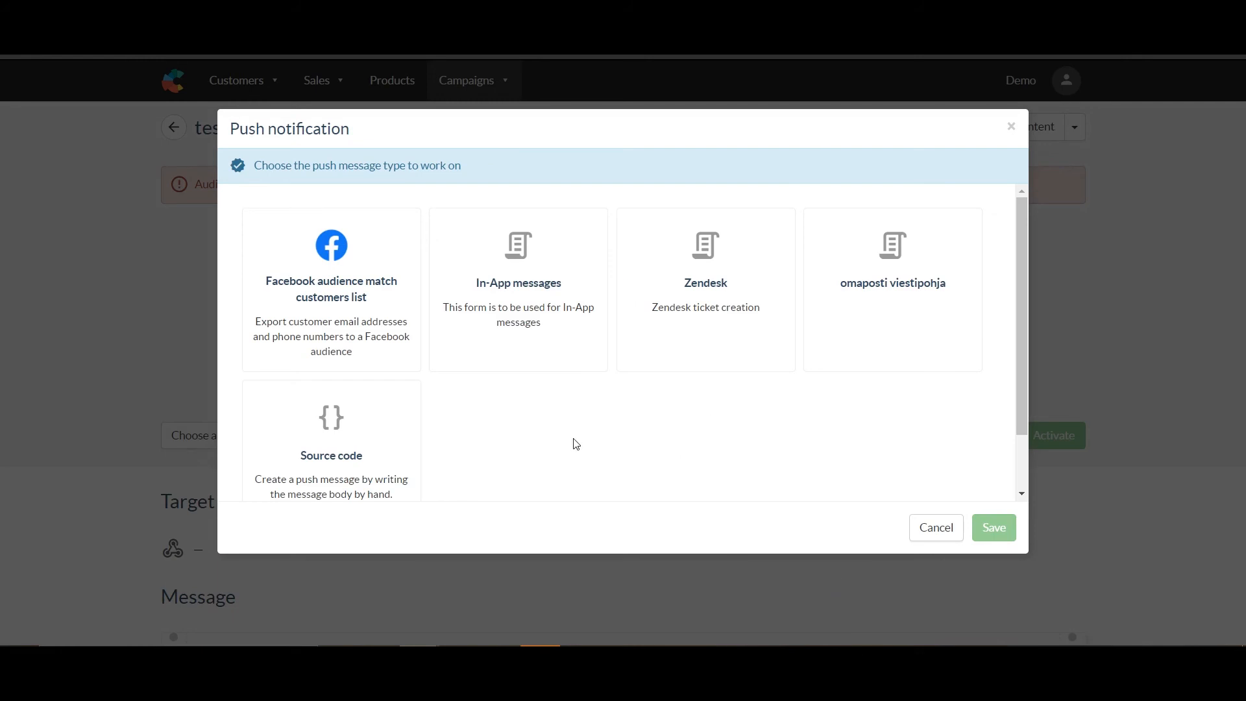
- Set the push message type to Facebook audience match customers list, leave the Audience ID empty, and save it
{"action": "left_click", "coordinate": [319, 259]}
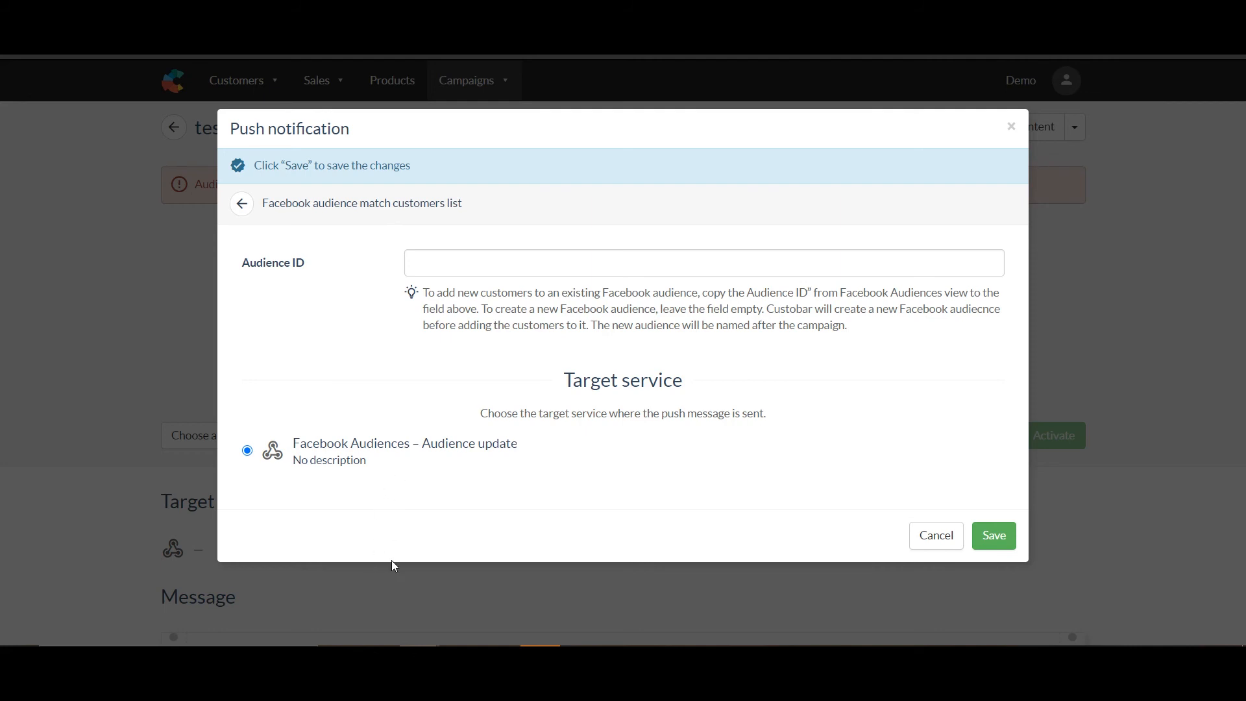
{"action": "left_click", "coordinate": [995, 536]}
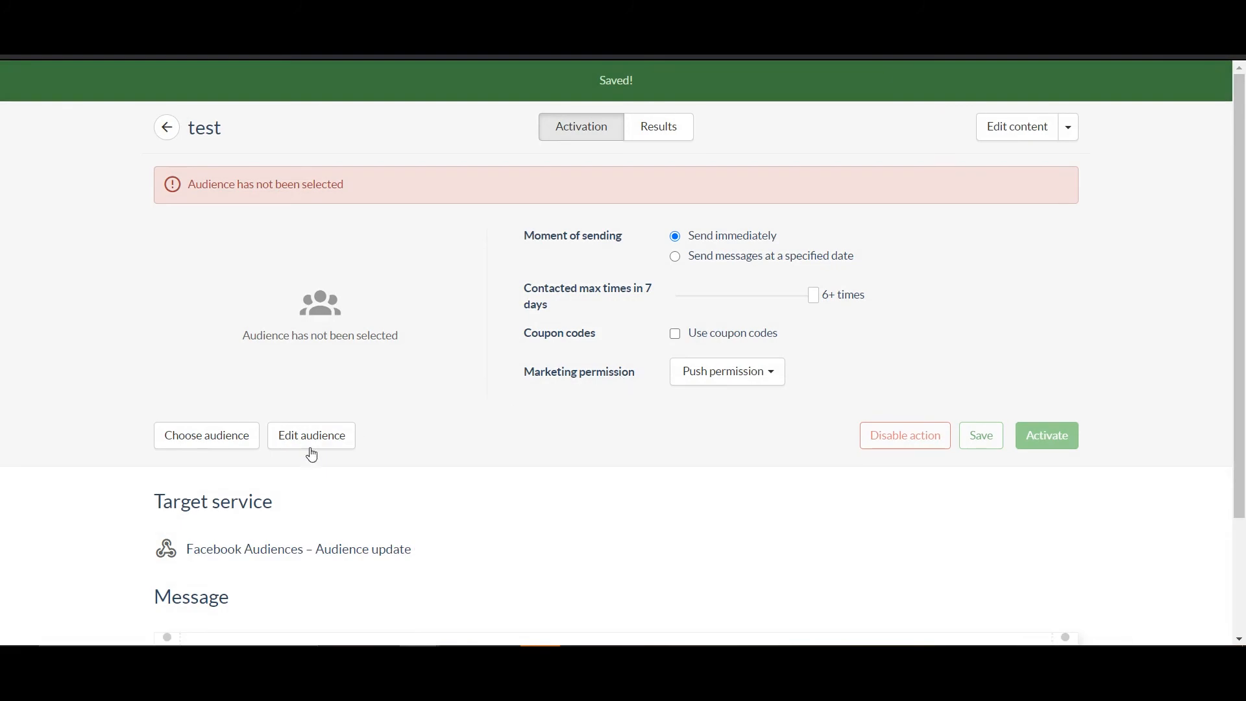
- Define the action's audience as customers whose Email marketing permission (can_email) is true, and save the audience
{"action": "left_click", "coordinate": [328, 440]}
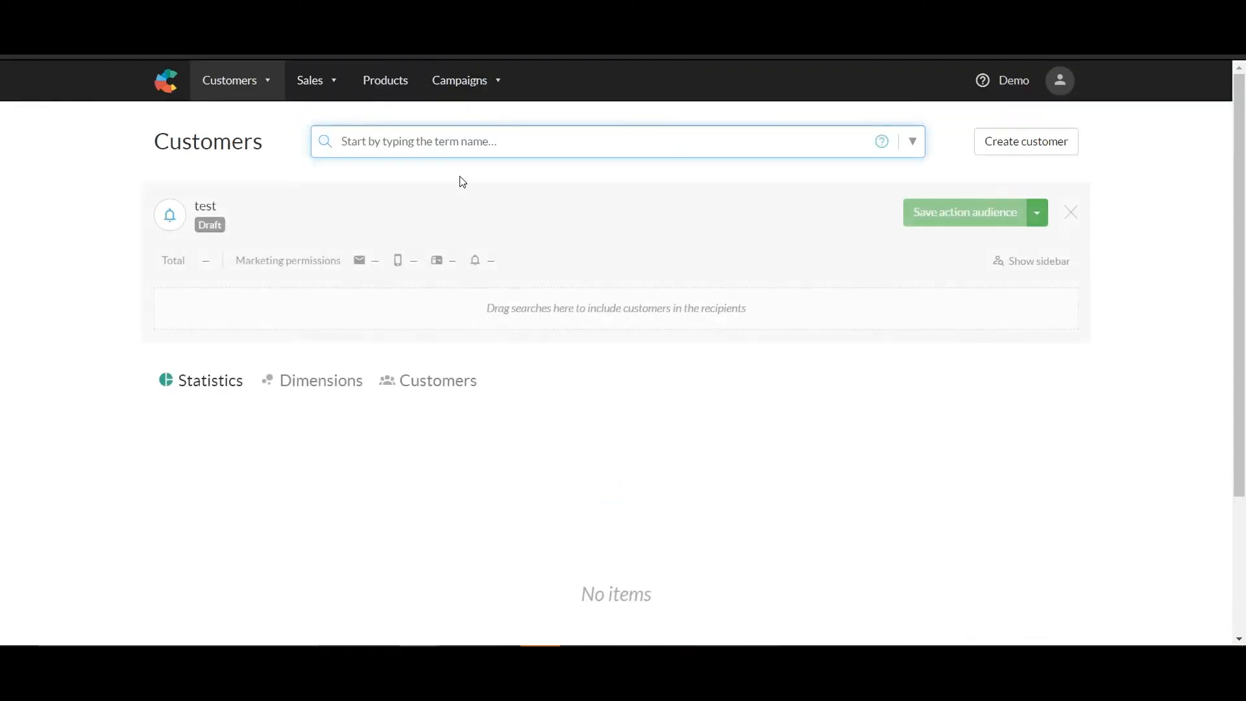
{"action": "type", "text": "can"}
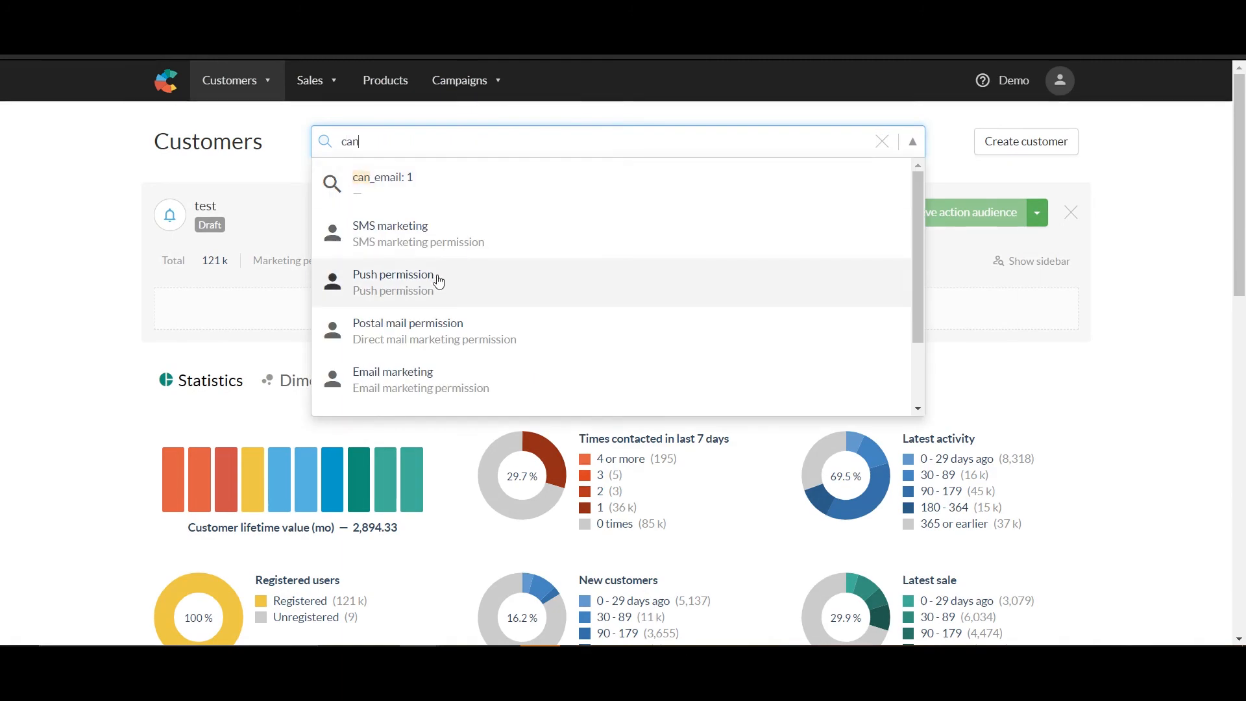
{"action": "left_click", "coordinate": [425, 369]}
{"action": "type", "text": "true"}
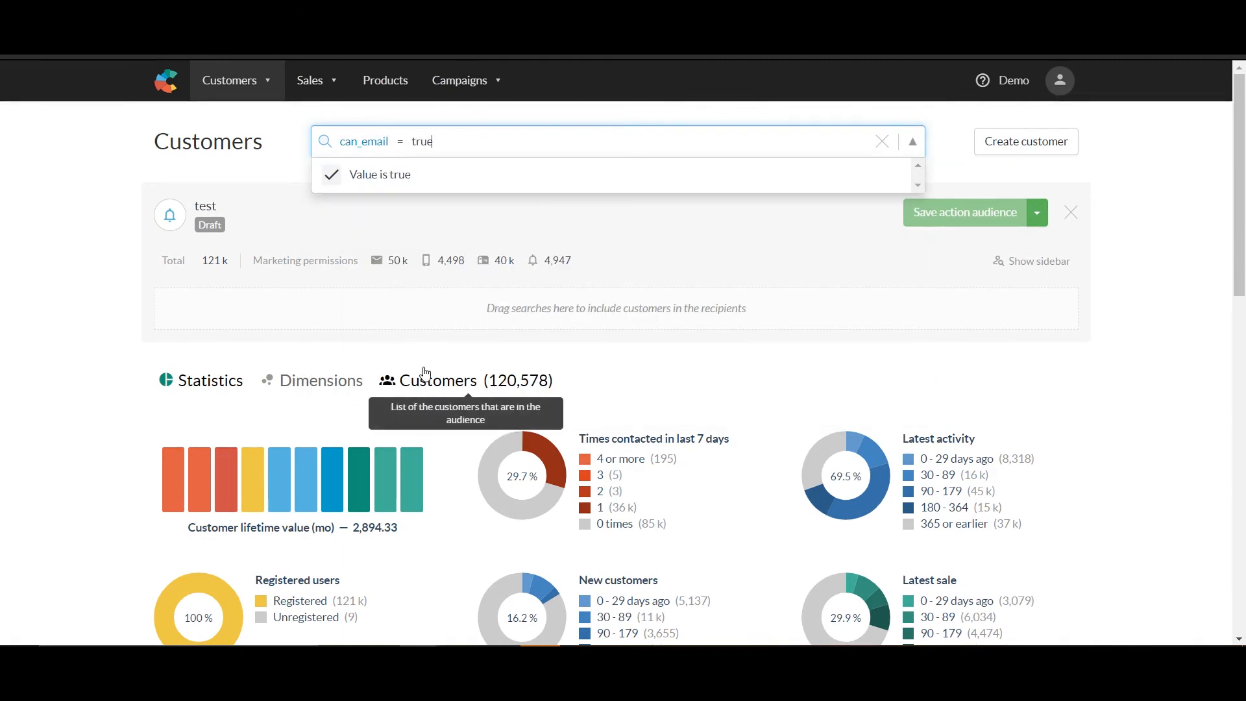
{"action": "left_click", "coordinate": [420, 181]}
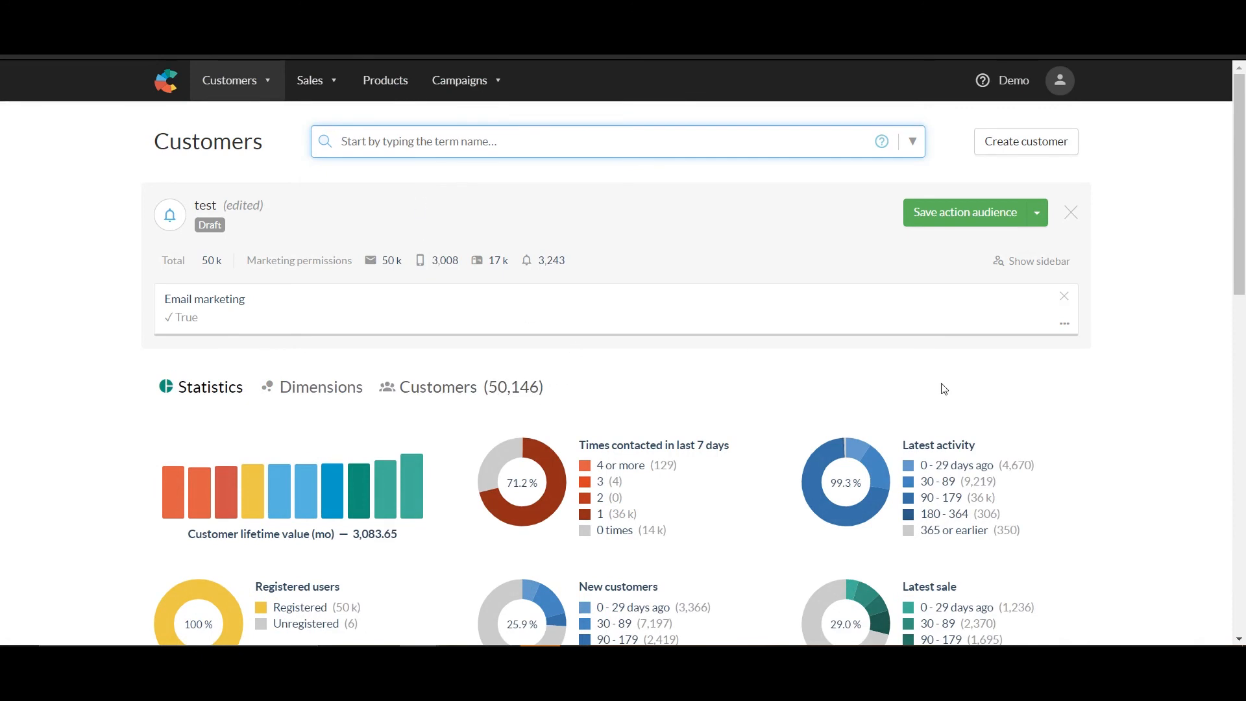
{"action": "left_click", "coordinate": [991, 216]}
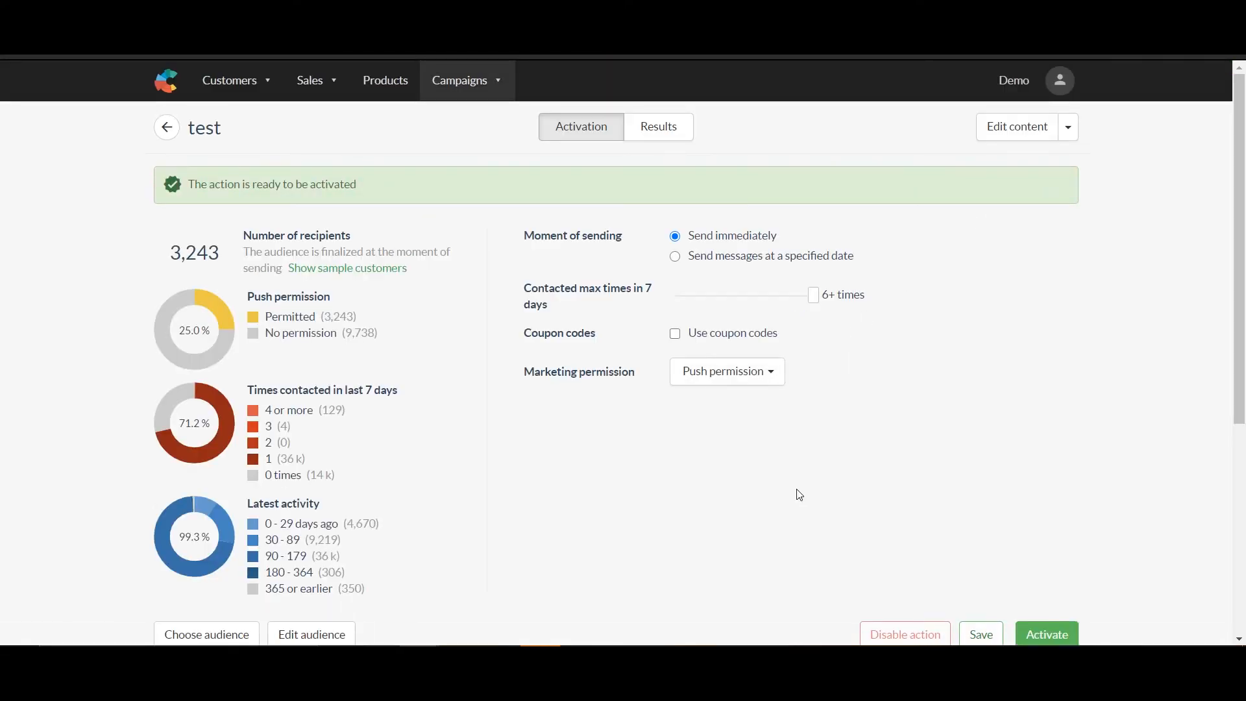
- Set the action's marketing permission to Bypass marketing permission
{"action": "left_click", "coordinate": [716, 380]}
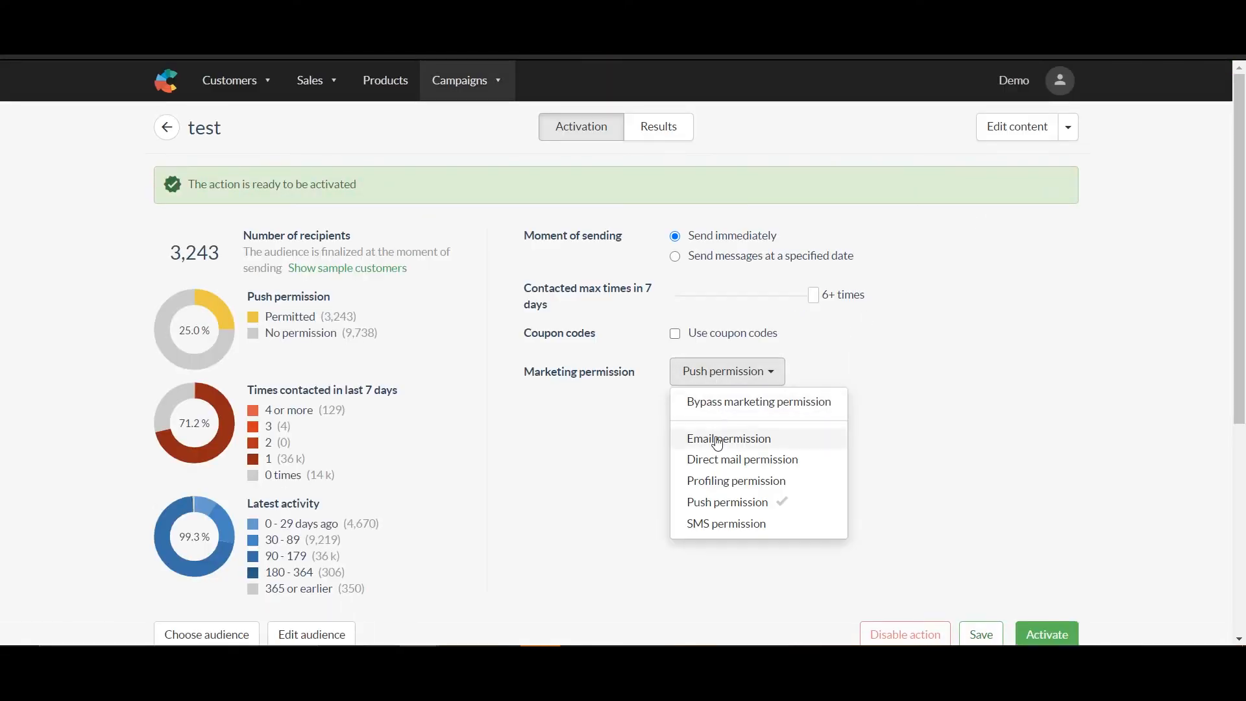
{"action": "left_click", "coordinate": [719, 409]}
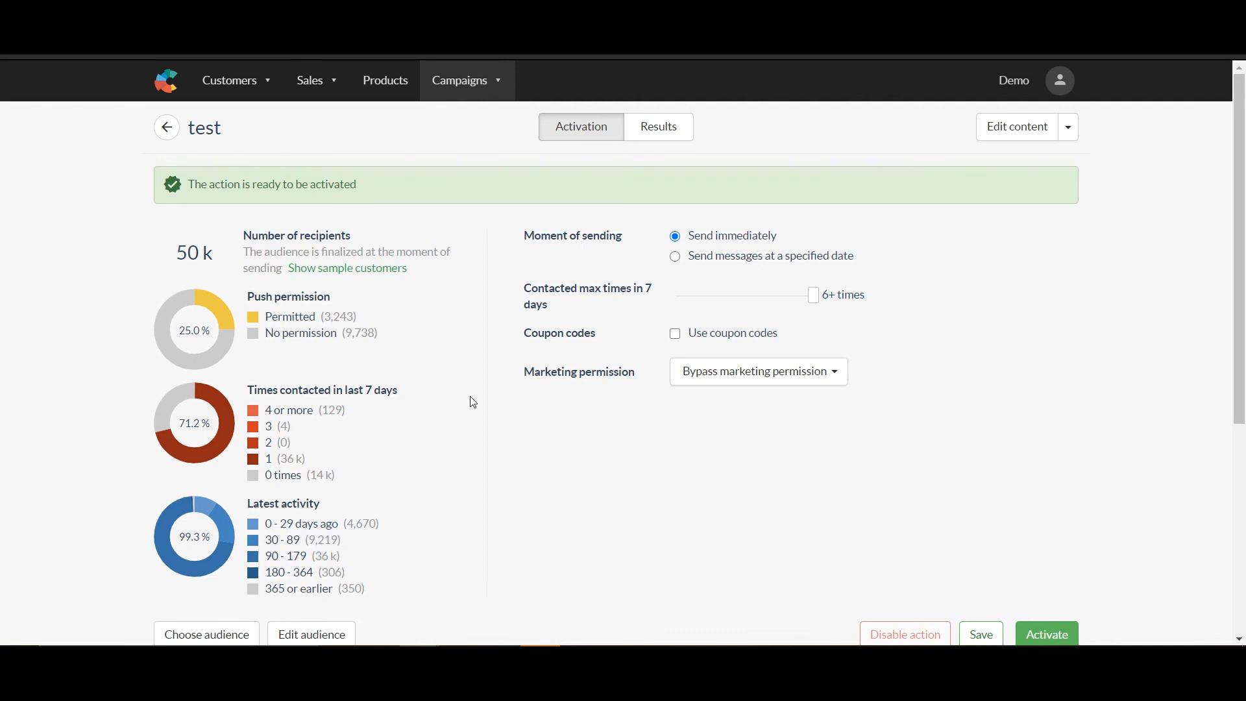
{"action": "scroll", "coordinate": [474, 402], "scroll_direction": "down", "scroll_amount": 1}
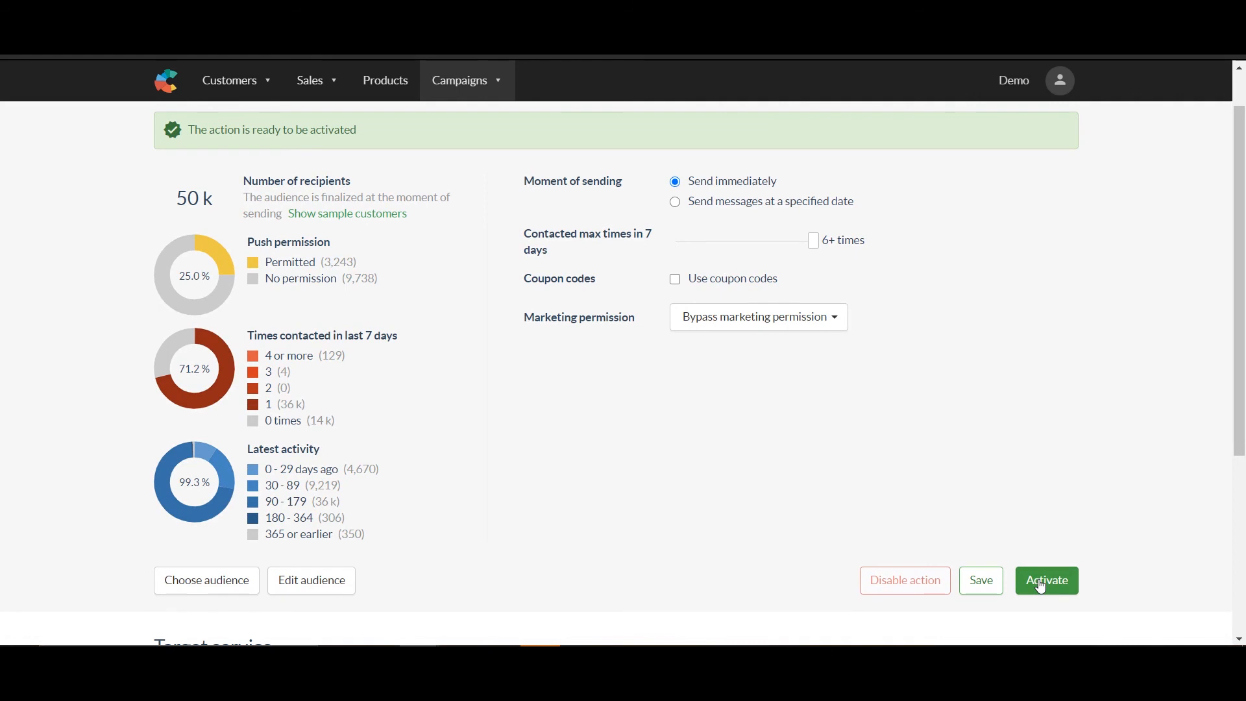
{"action": "scroll", "coordinate": [969, 425], "scroll_direction": "up", "scroll_amount": 1}
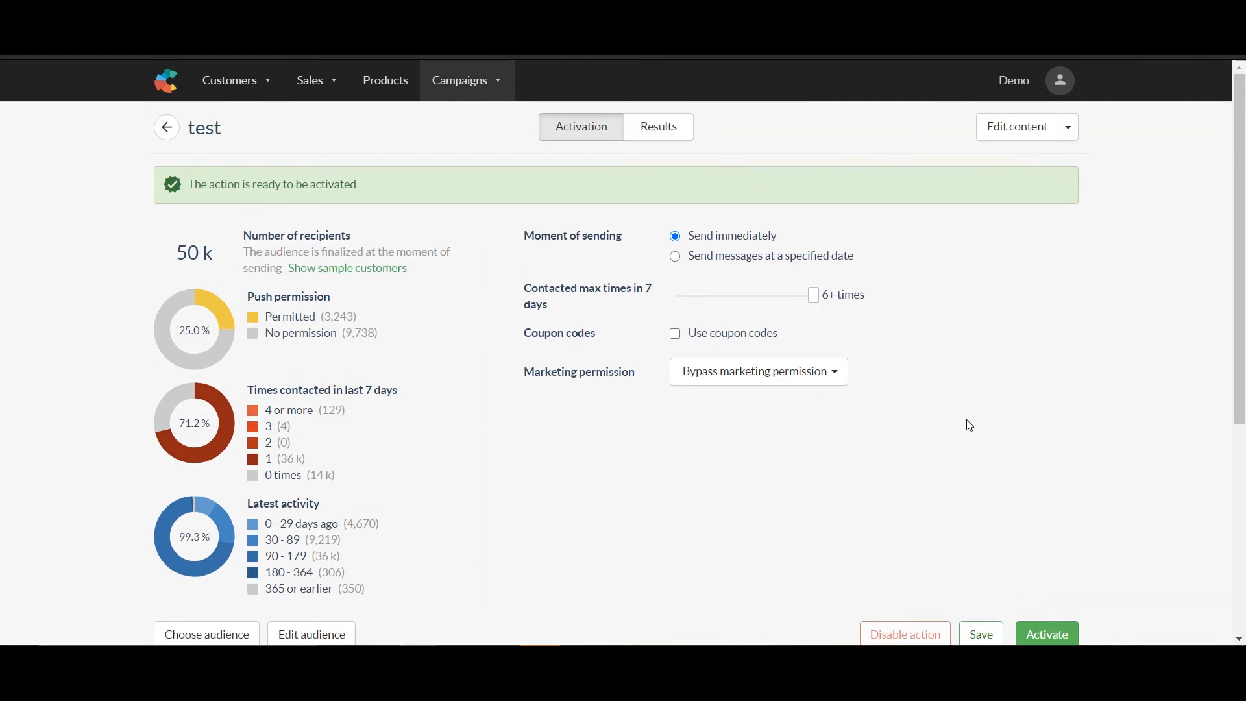